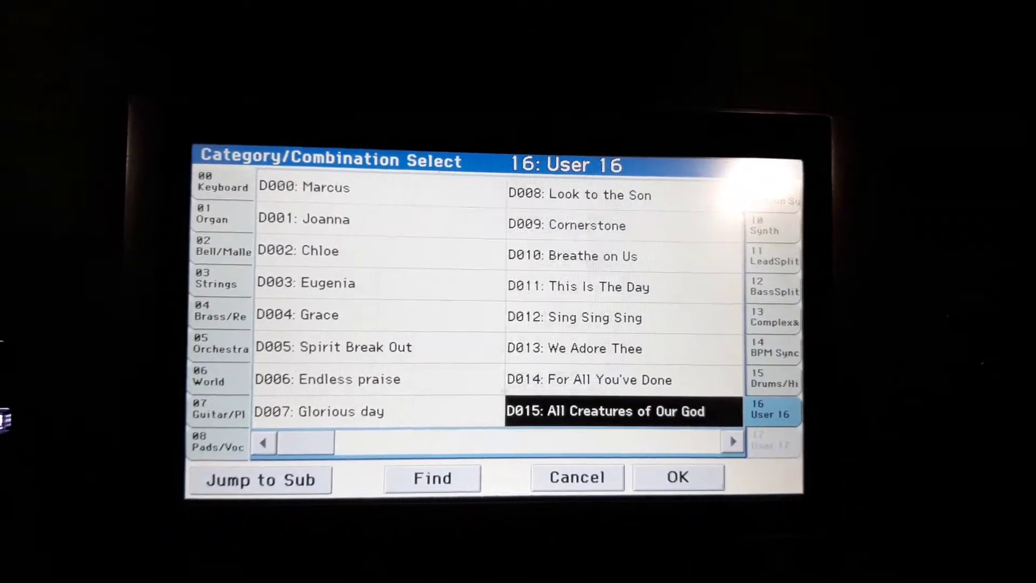
# - Select empty combination D024 InitCombi in User 16 and bring up the edit-page list
pyautogui.press('Down')
pyautogui.press('Down')
pyautogui.press('Down')
pyautogui.press('Down')
pyautogui.press('Down')
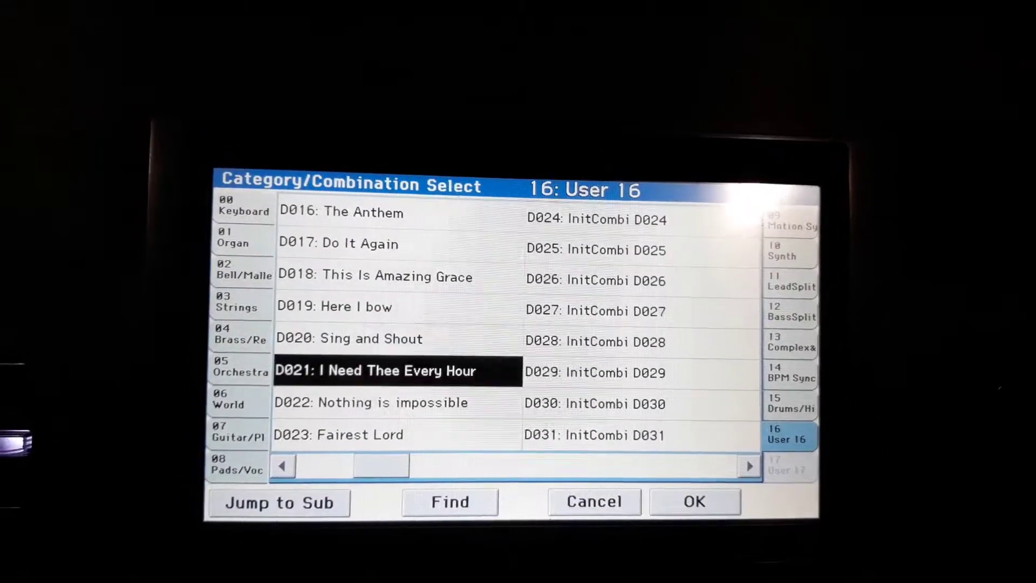
pyautogui.press('Down')
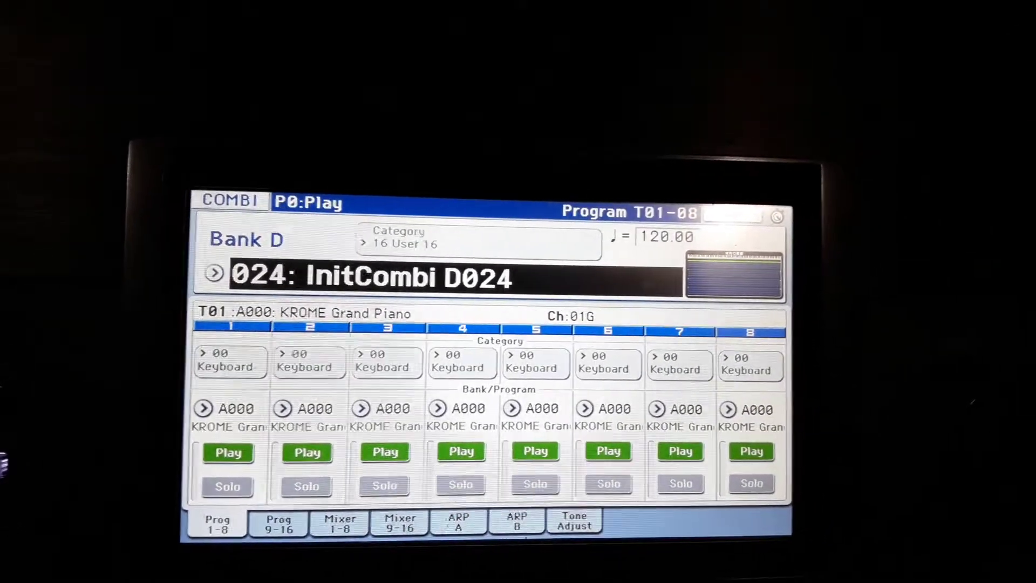
pyautogui.click(308, 202)
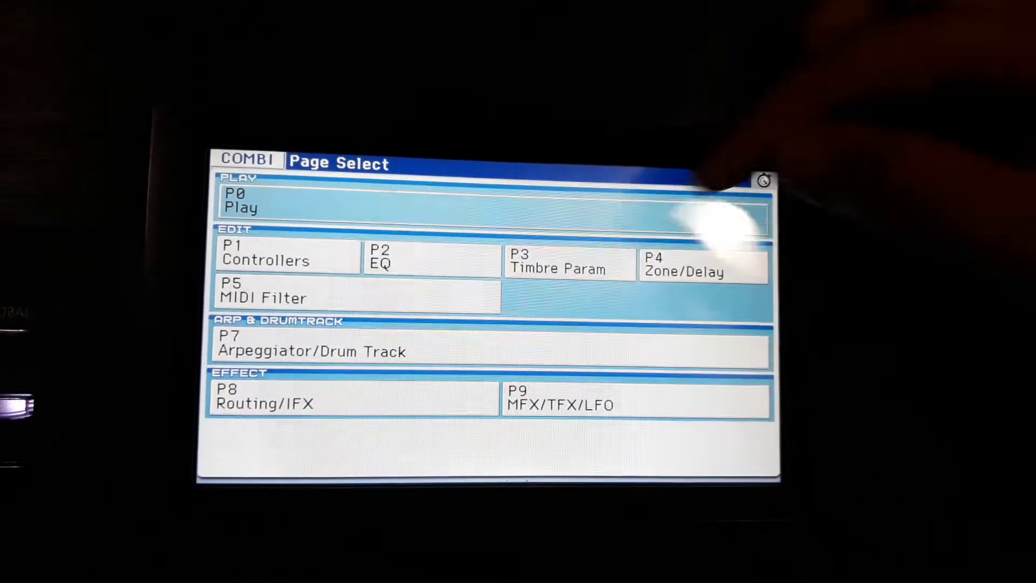
# - On the P3 MIDI 1-8 page, set timbre 2's MIDI channel to Gch
pyautogui.click(567, 271)
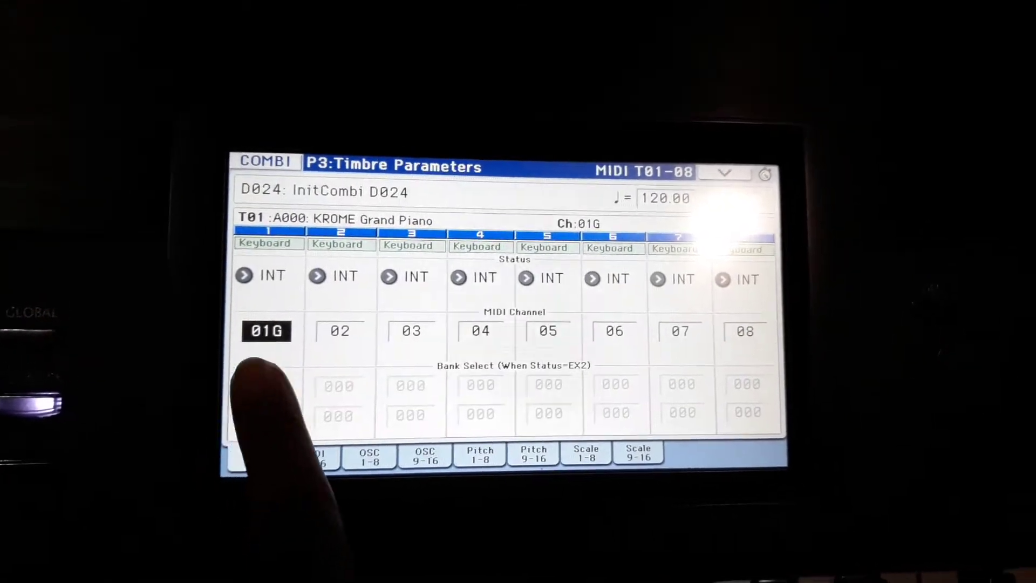
pyautogui.click(332, 337)
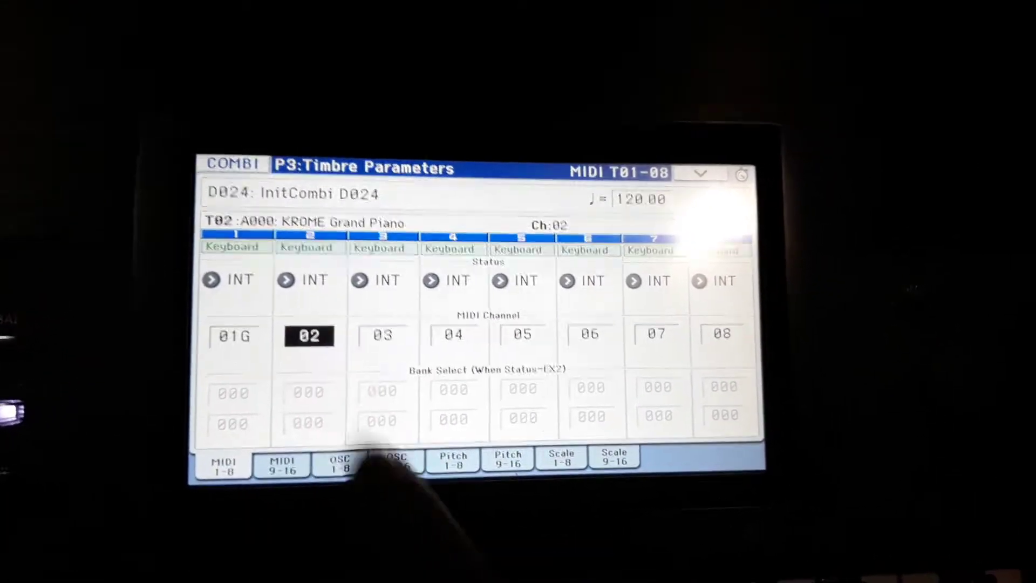
pyautogui.press('Up')
pyautogui.press('Down')
pyautogui.press('Down')
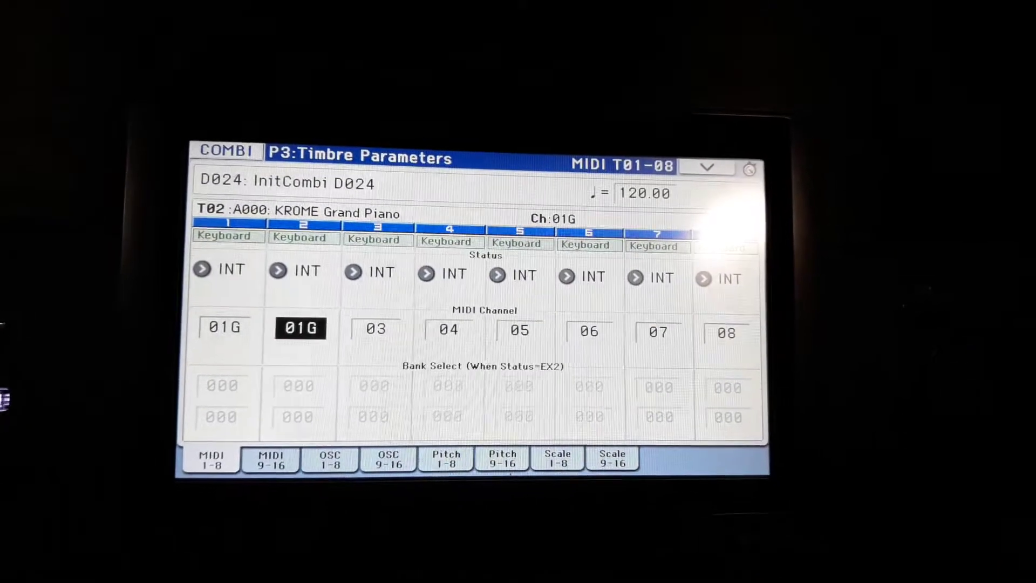
pyautogui.press('Down')
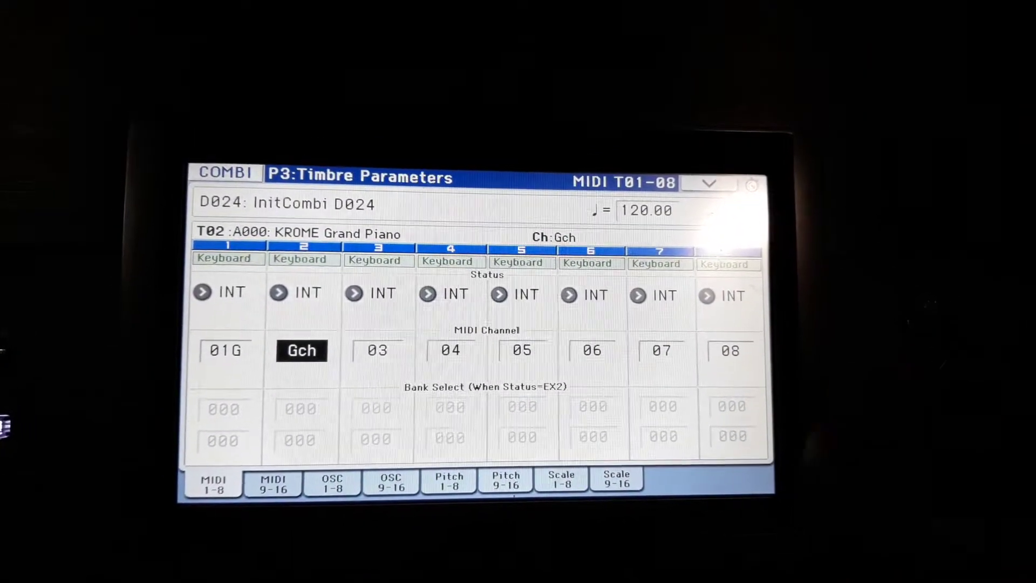
# - Set timbres 3 and 4 to Gch and return to the play page
pyautogui.click(376, 364)
pyautogui.press('Up')
pyautogui.press('Up')
pyautogui.press('Up')
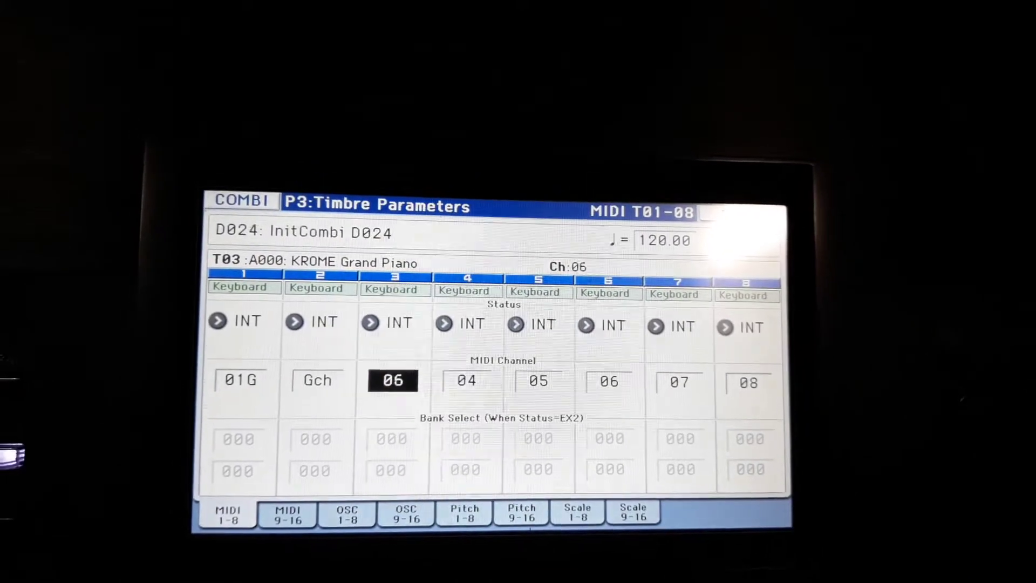
pyautogui.press('Up')
pyautogui.press('Up')
pyautogui.press('Up')
pyautogui.press('Up')
pyautogui.press('Up')
pyautogui.press('Up')
pyautogui.press('Up')
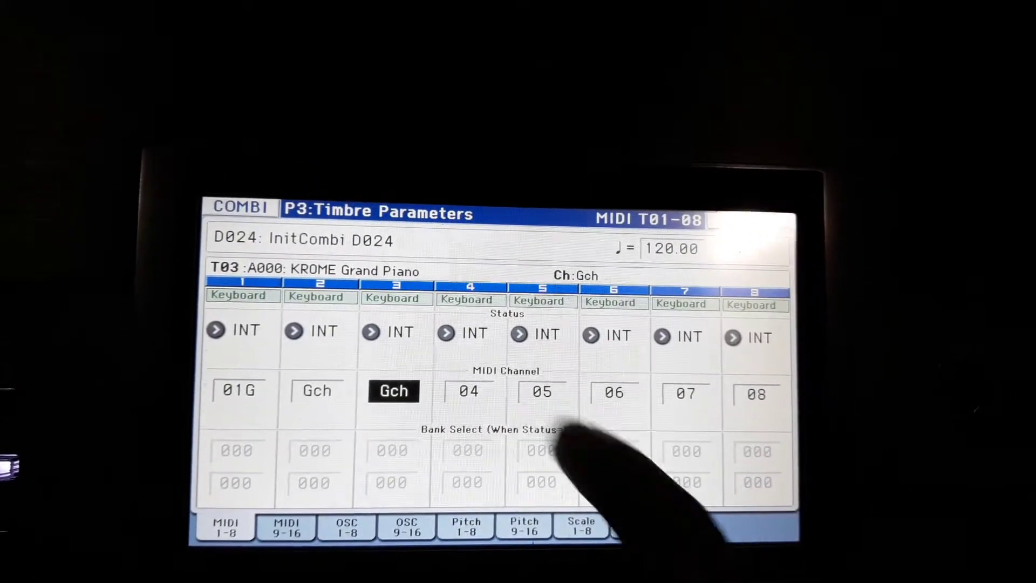
pyautogui.click(468, 385)
pyautogui.press('Up')
pyautogui.press('Up')
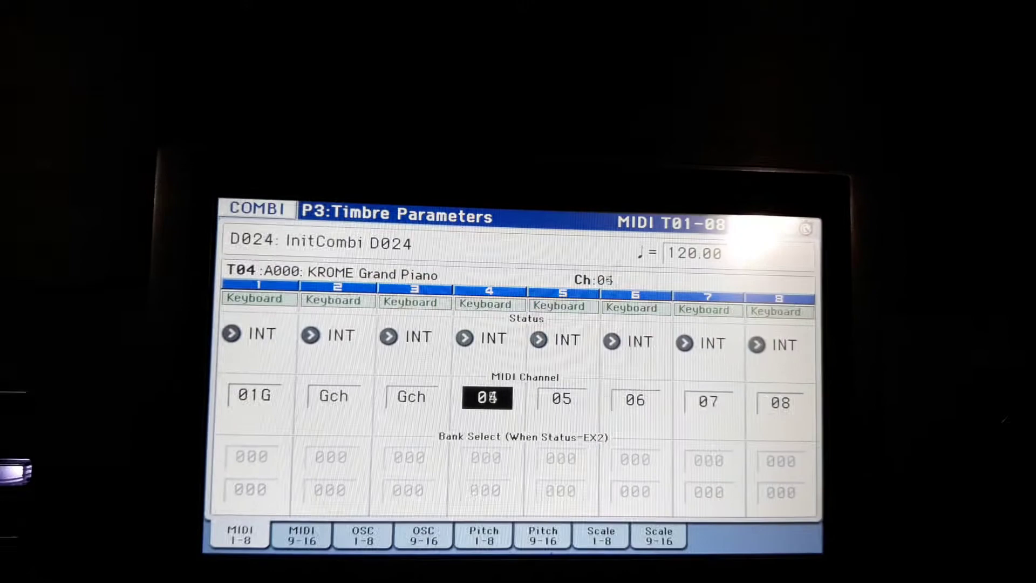
pyautogui.press('Up')
pyautogui.press('Up')
pyautogui.press('Up')
pyautogui.press('Up')
pyautogui.press('Up')
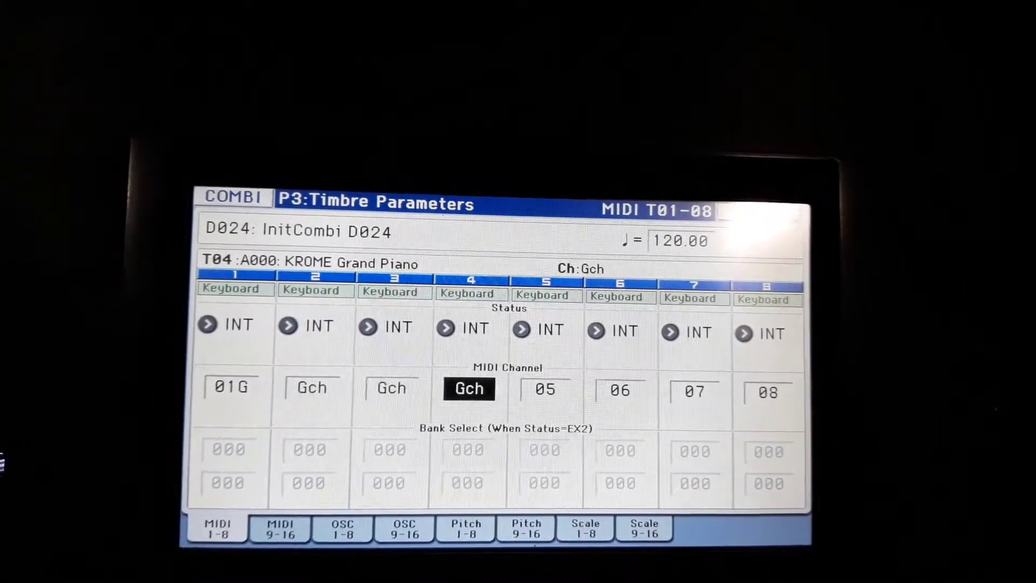
pyautogui.press('Escape')
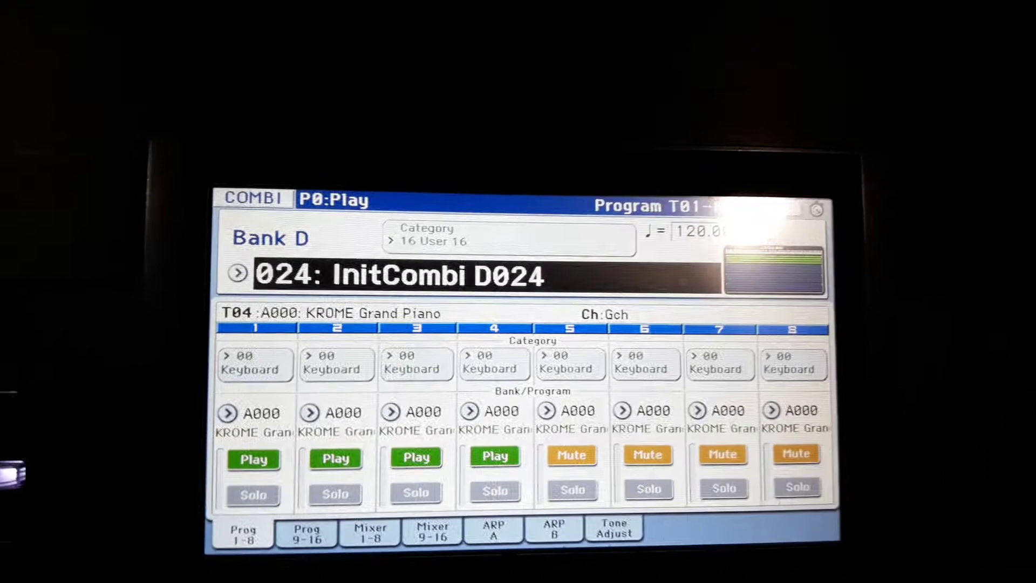
# - Assign Acoustic Piano to timbre 1 and The Pad from SlowSynth to timbre 2
pyautogui.click(235, 419)
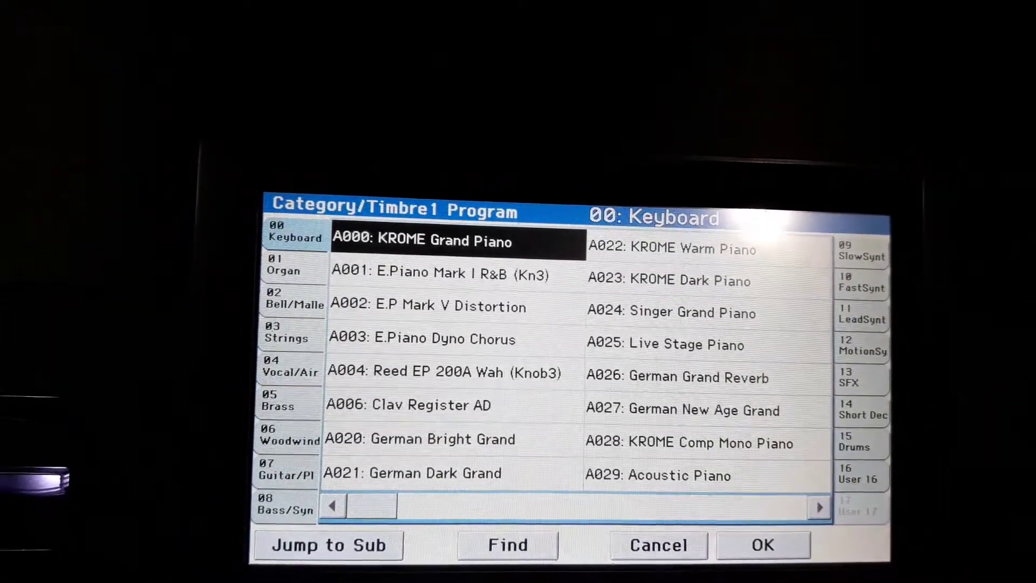
pyautogui.click(688, 478)
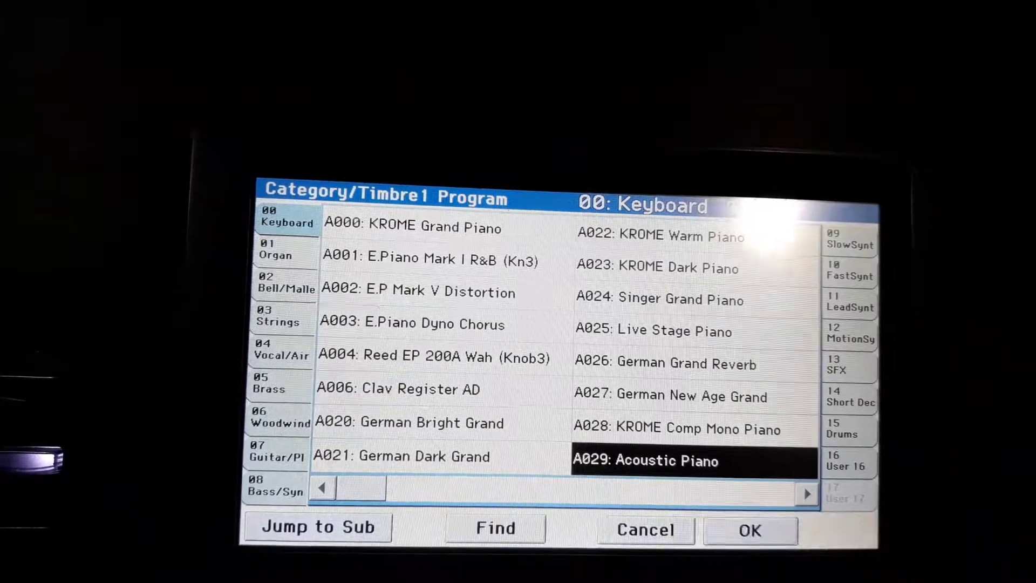
pyautogui.click(773, 548)
pyautogui.click(360, 409)
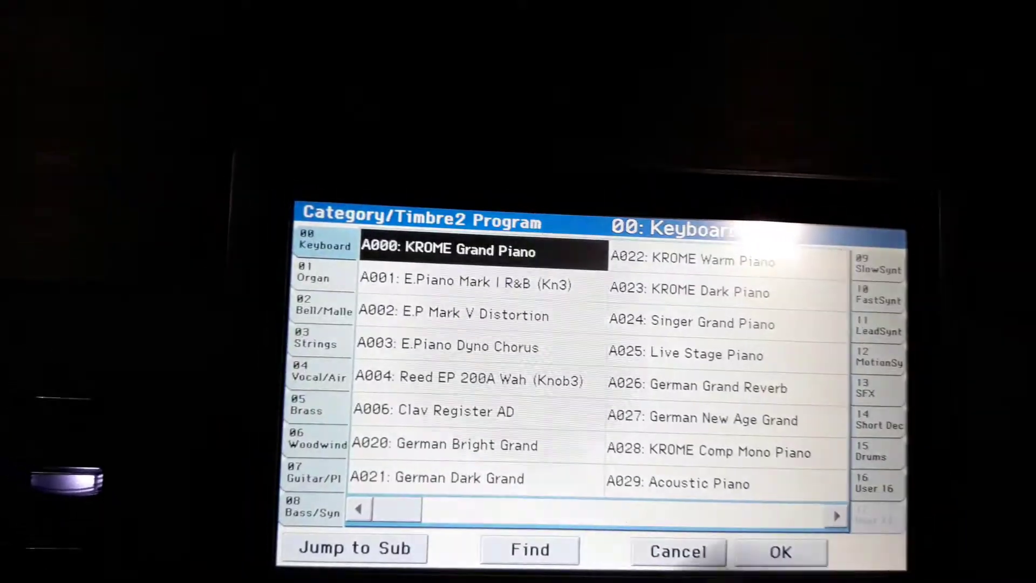
pyautogui.click(863, 256)
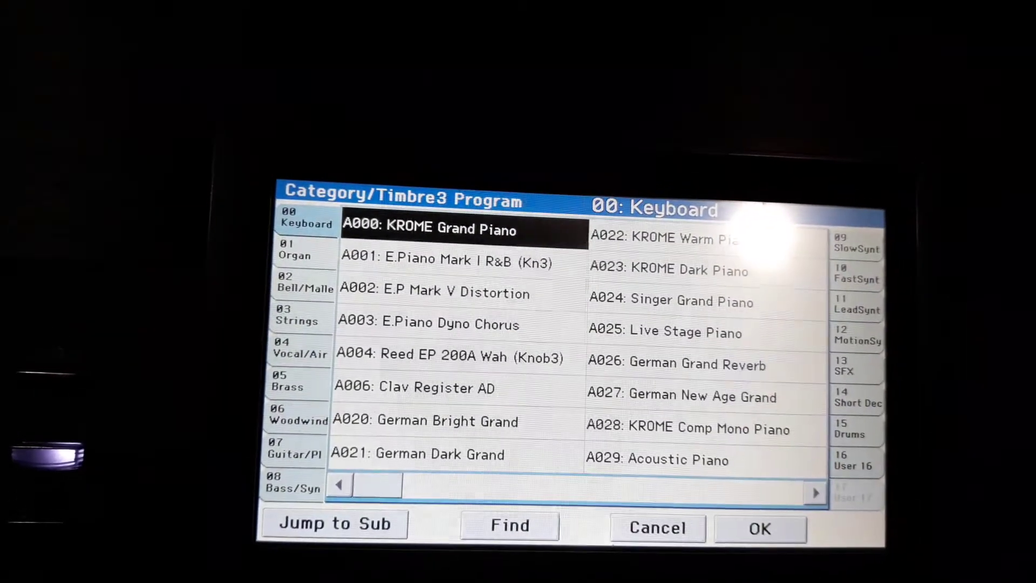
# - Assign Dream Voices from Vocal/Airy to timbre 3 and solo it
pyautogui.click(283, 336)
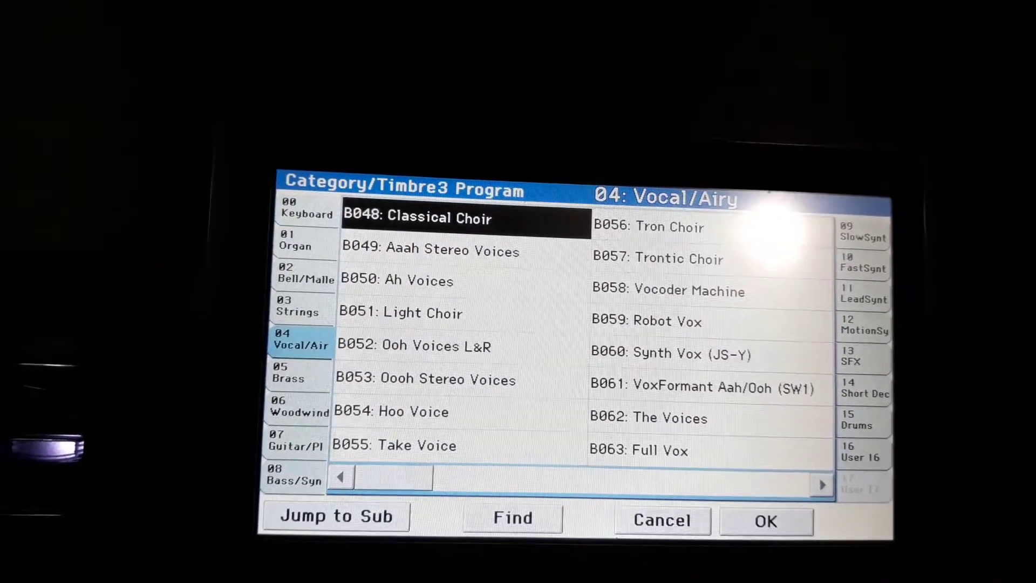
pyautogui.click(380, 412)
pyautogui.press('Down')
pyautogui.press('Down')
pyautogui.press('Down')
pyautogui.press('Down')
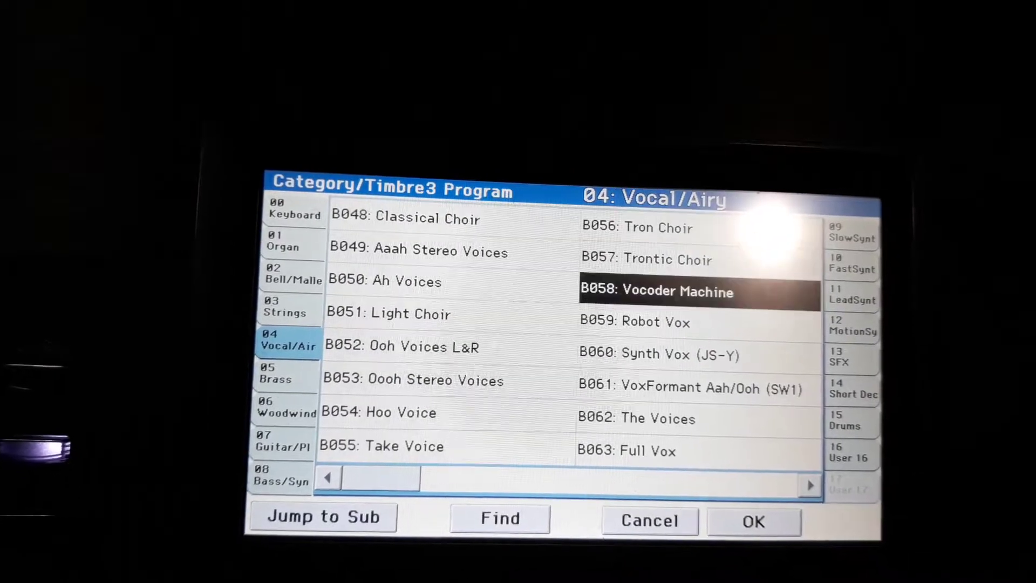
pyautogui.press('Down')
pyautogui.press('Down')
pyautogui.press('Down')
pyautogui.press('Down')
pyautogui.press('Down')
pyautogui.press('Up')
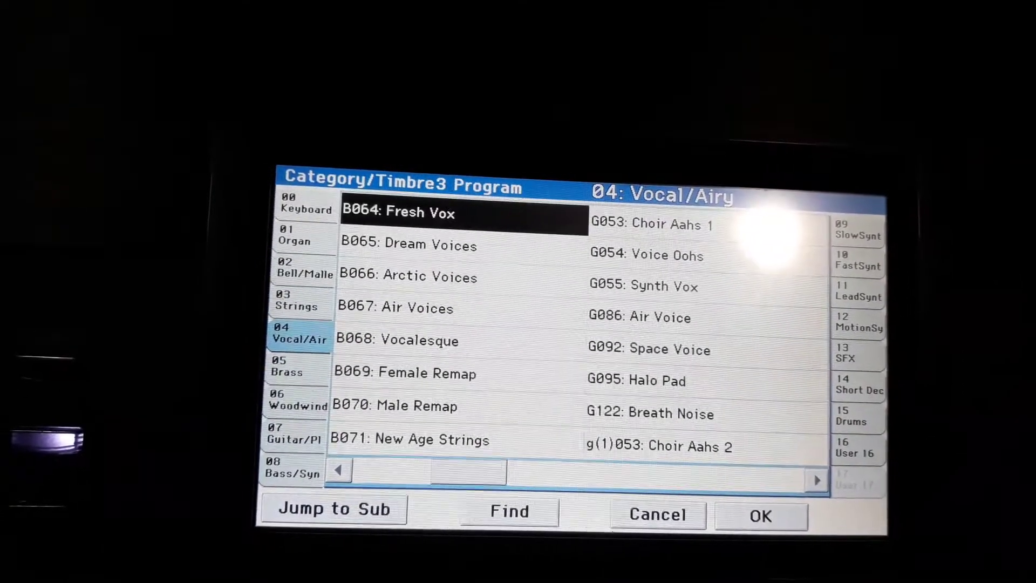
pyautogui.press('Down')
pyautogui.click(751, 515)
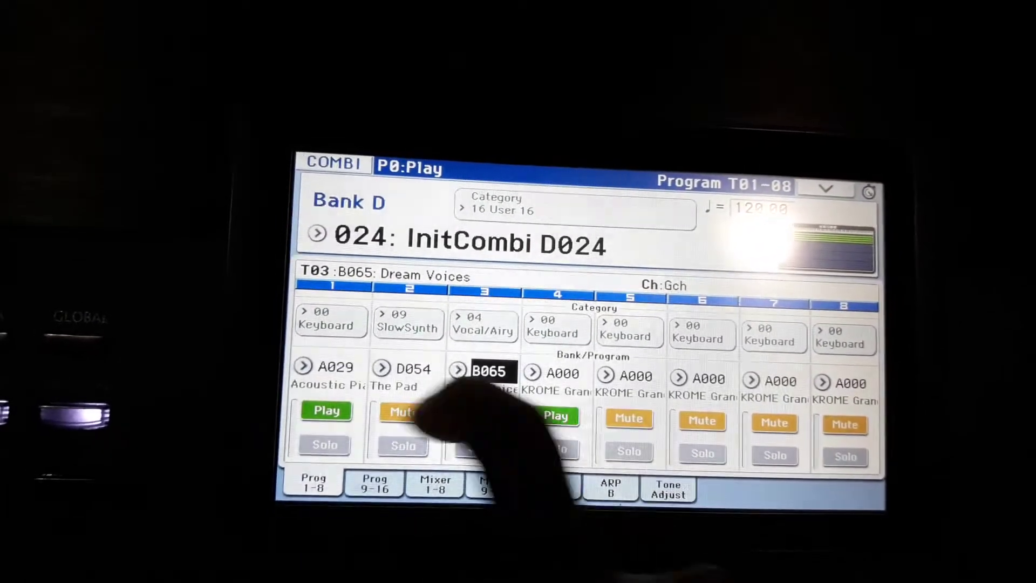
pyautogui.click(466, 444)
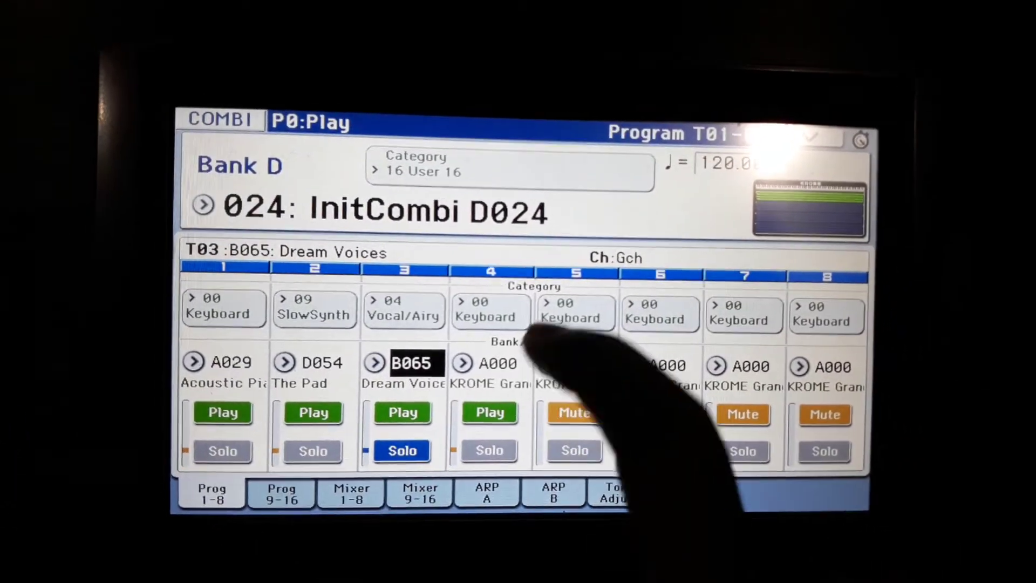
# - Assign Warm Pad from SlowSynth to timbre 4 and turn off timbre 3's solo
pyautogui.click(462, 363)
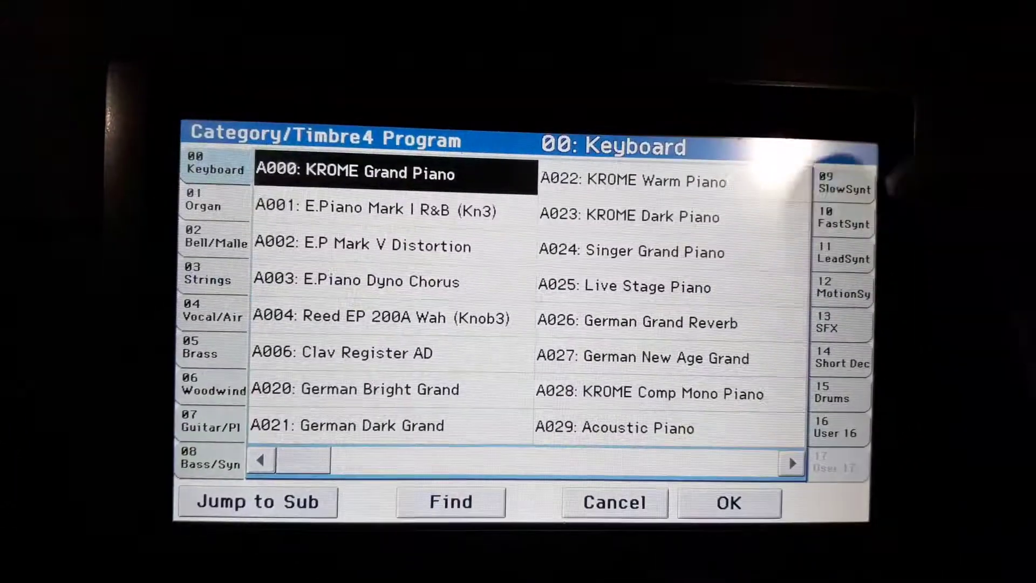
pyautogui.click(846, 183)
pyautogui.scroll(-7, 530, 300)
pyautogui.scroll(-6, 530, 300)
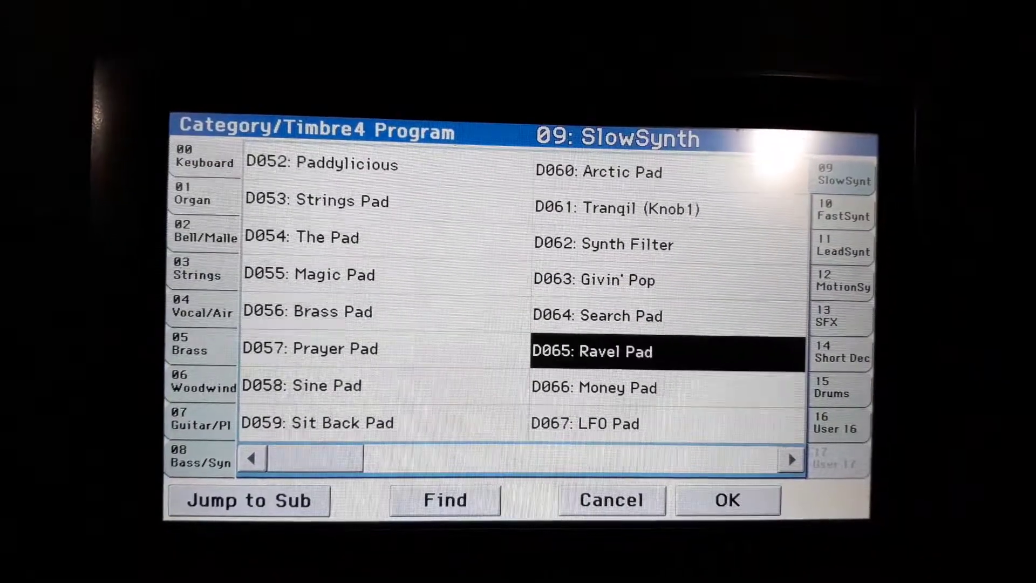
pyautogui.scroll(-4, 530, 300)
pyautogui.scroll(-4, 530, 299)
pyautogui.scroll(-7, 530, 300)
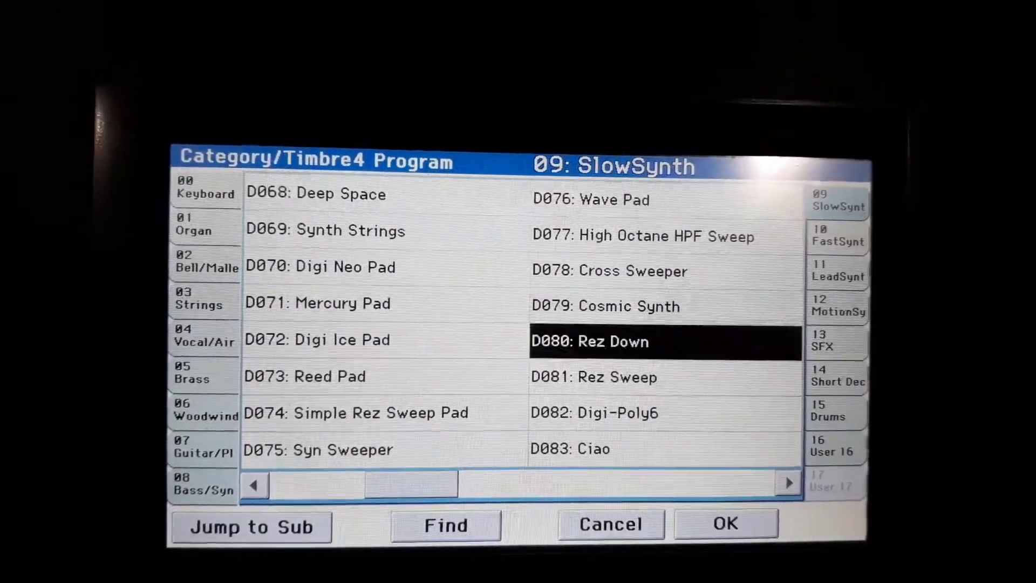
pyautogui.scroll(-10, 530, 299)
pyautogui.scroll(-1, 530, 299)
pyautogui.scroll(1, 530, 300)
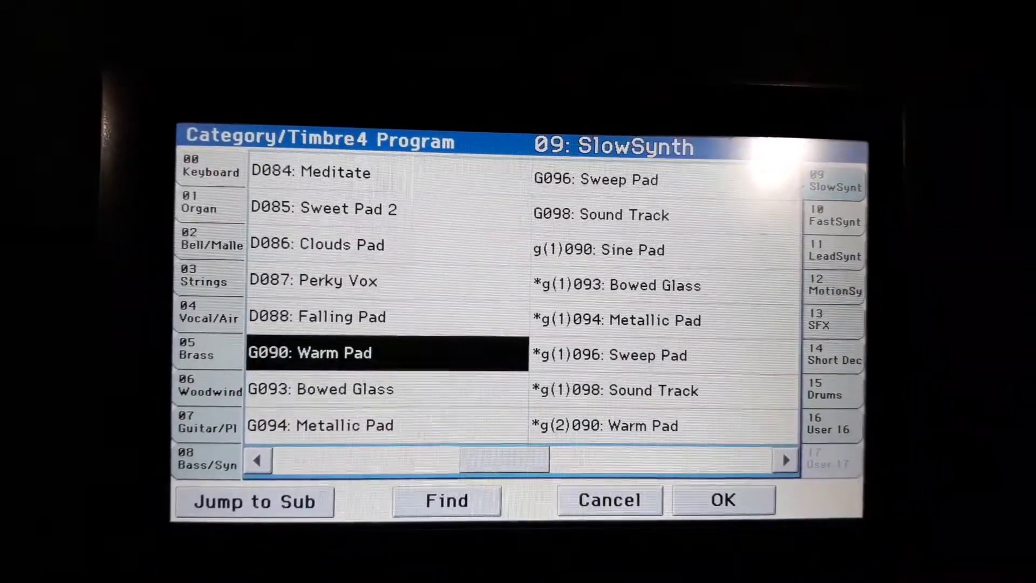
pyautogui.click(726, 509)
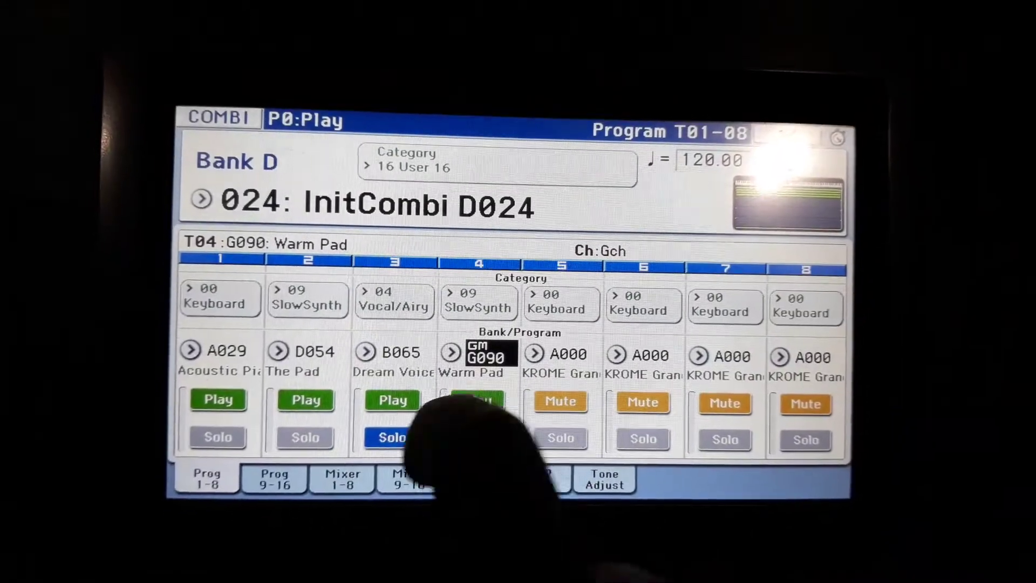
pyautogui.click(390, 442)
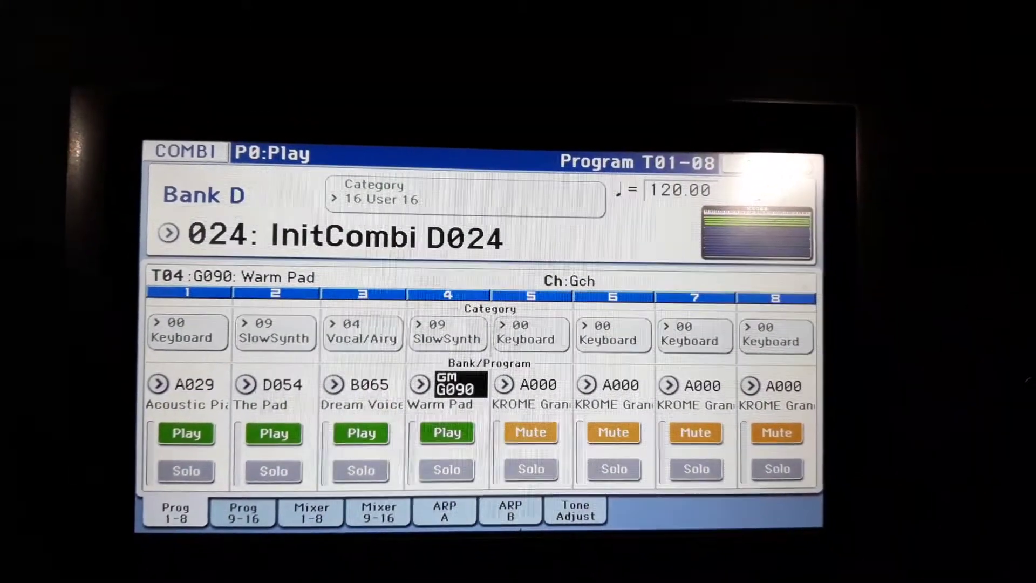
# - On the P2:EQ page, trim timbre 2 to 71 and timbre 3 to 83, then exit
pyautogui.click(286, 166)
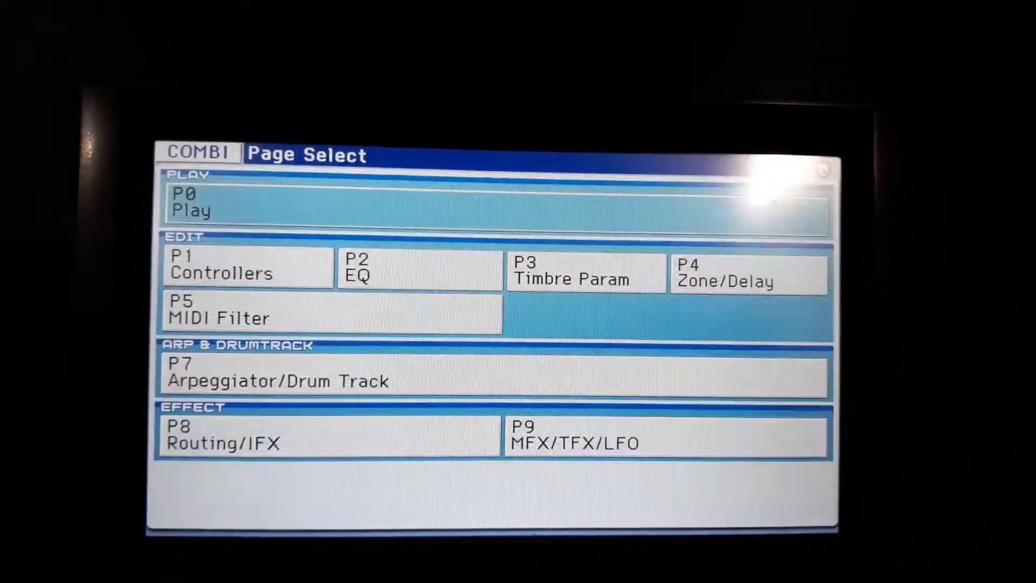
pyautogui.click(452, 273)
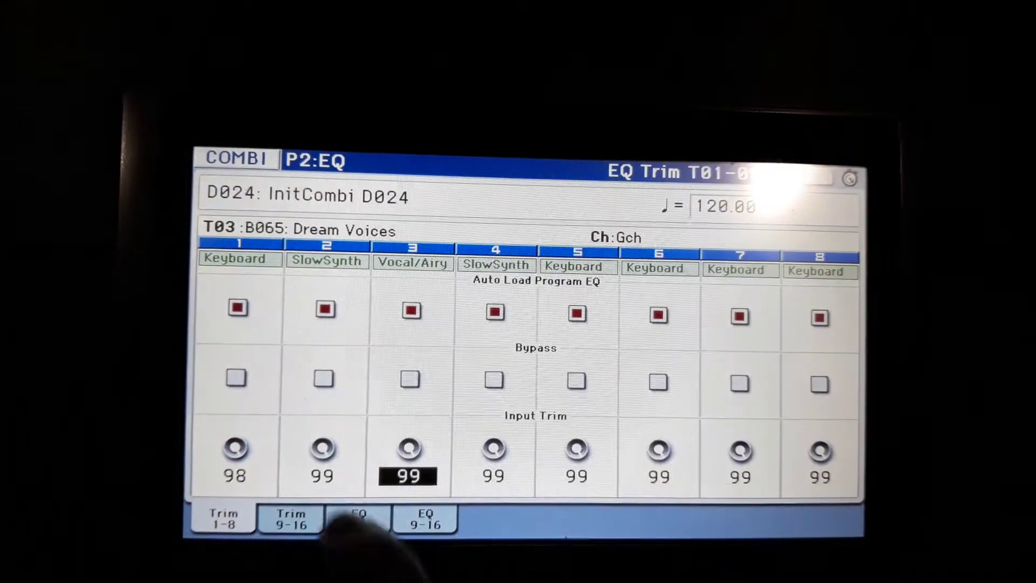
pyautogui.scroll(-10, 325, 476)
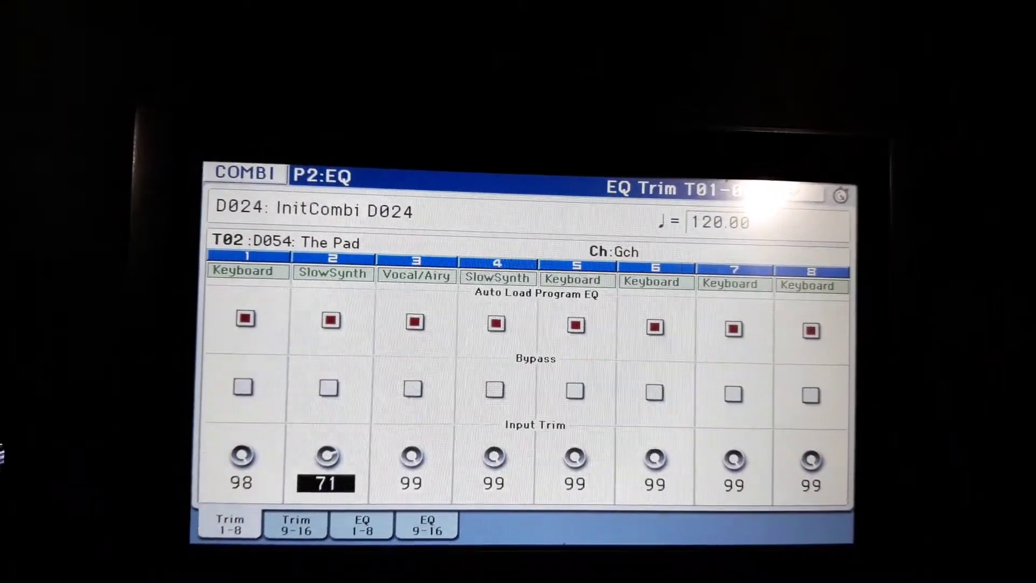
pyautogui.scroll(1, 236, 468)
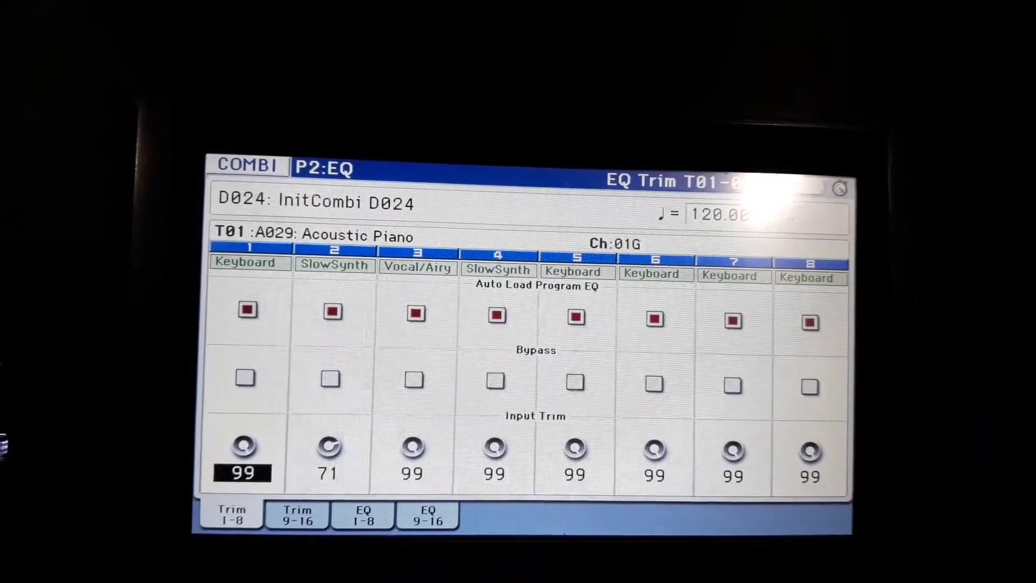
pyautogui.click(486, 470)
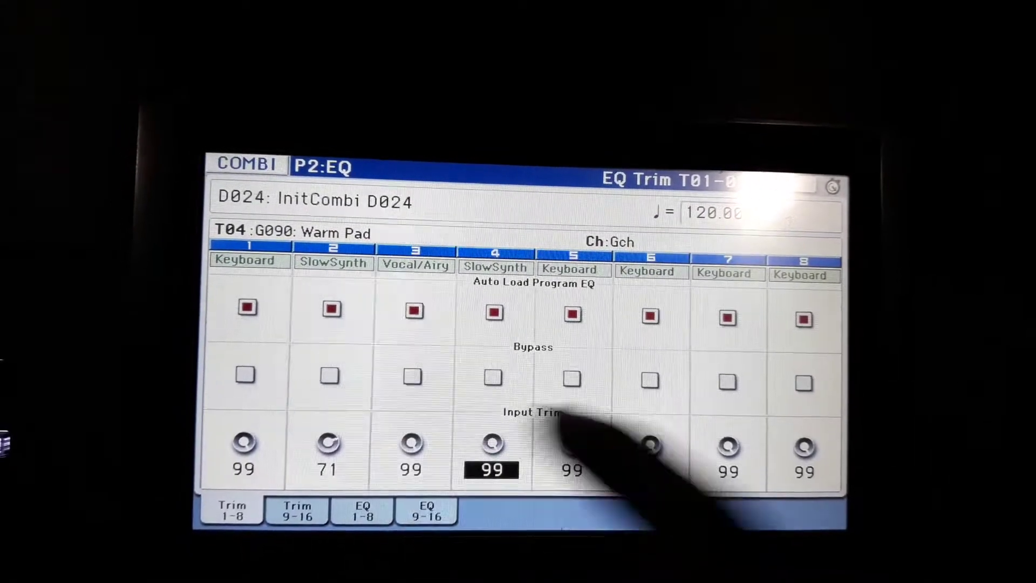
pyautogui.click(415, 462)
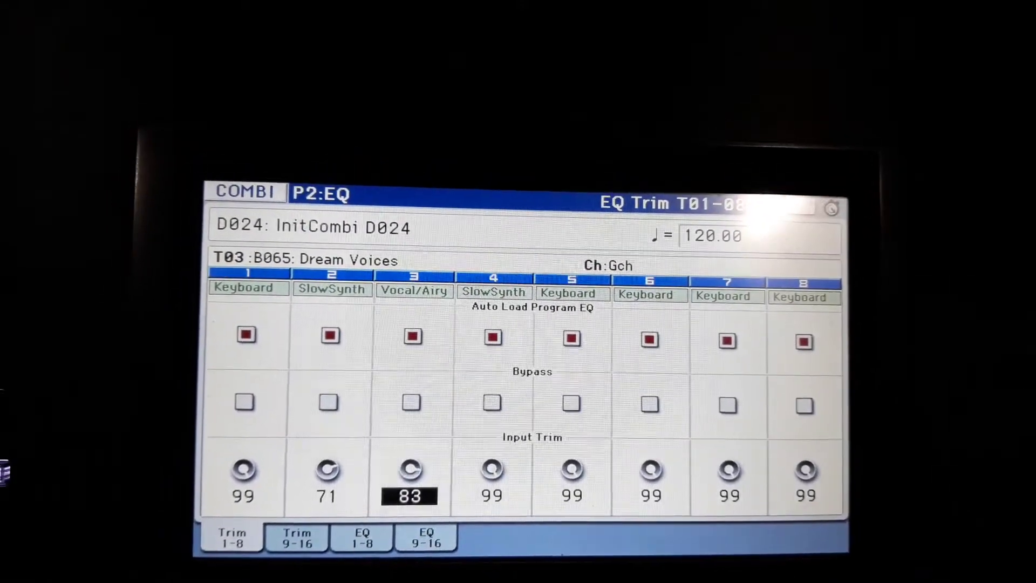
pyautogui.press('Escape')
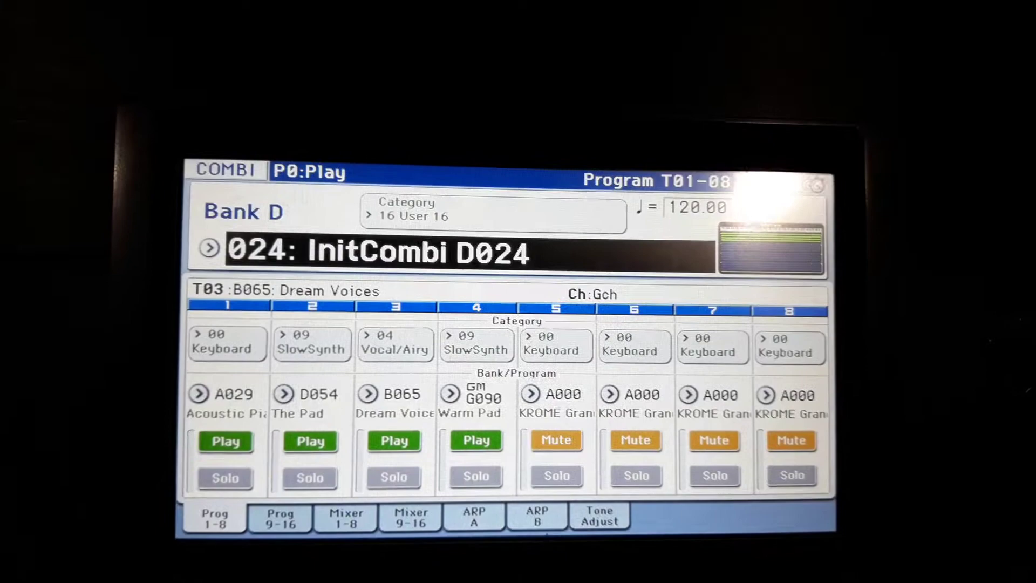
# - Back on P2:EQ, lower timbre 2's input trim to 41 and timbre 3's to 72
pyautogui.click(297, 160)
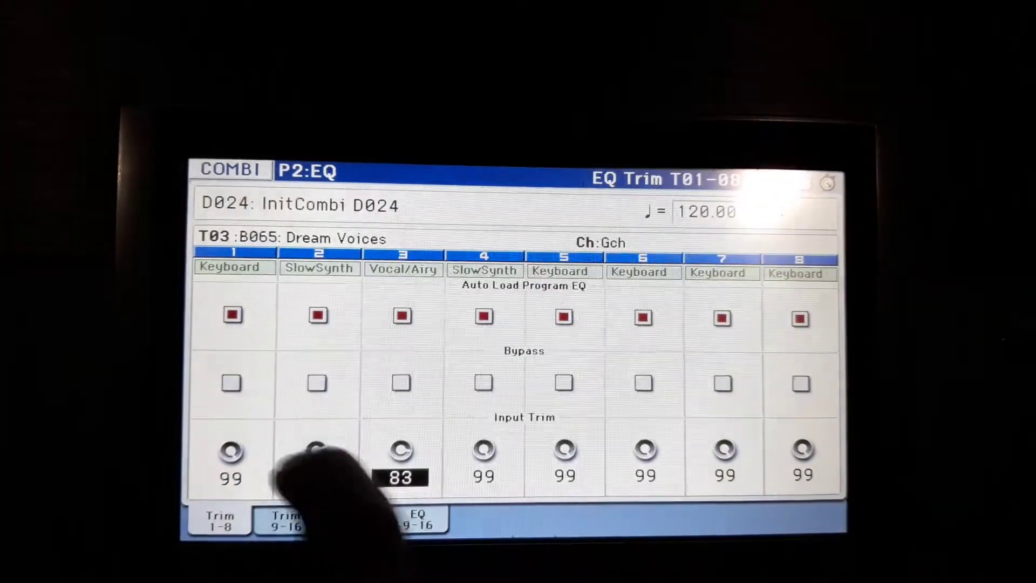
pyautogui.click(316, 452)
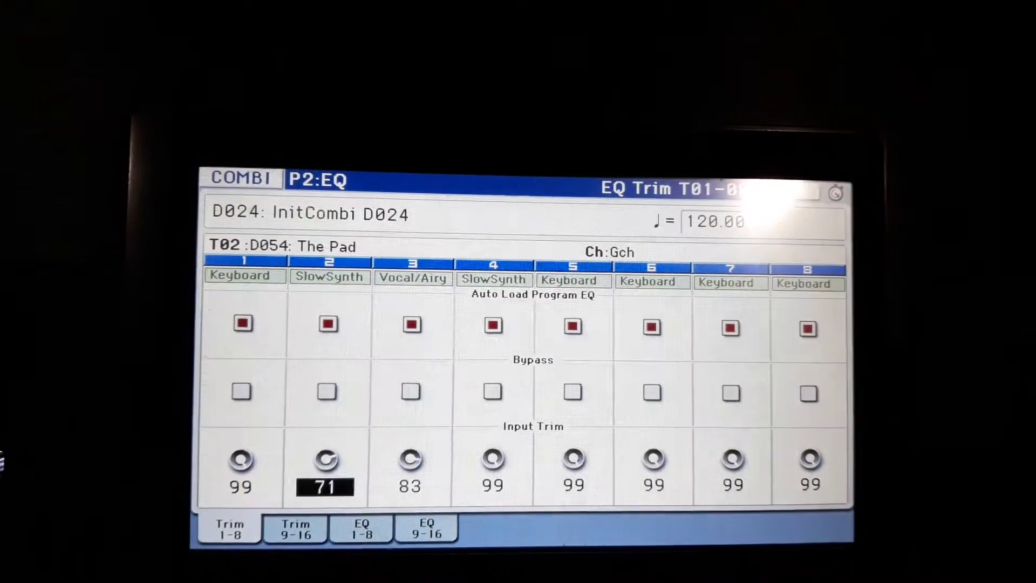
pyautogui.scroll(-10, 319, 453)
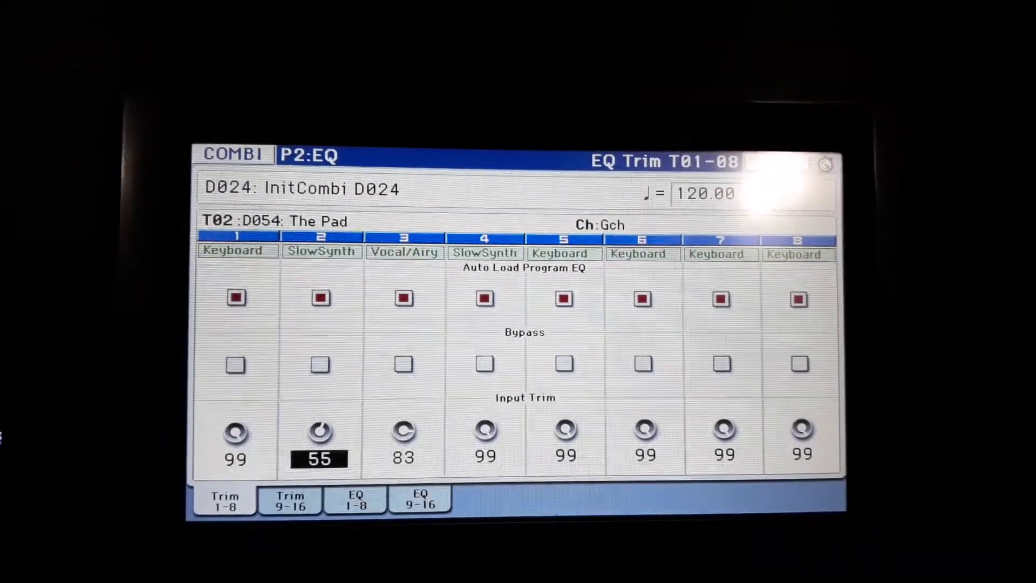
pyautogui.scroll(-14, 319, 458)
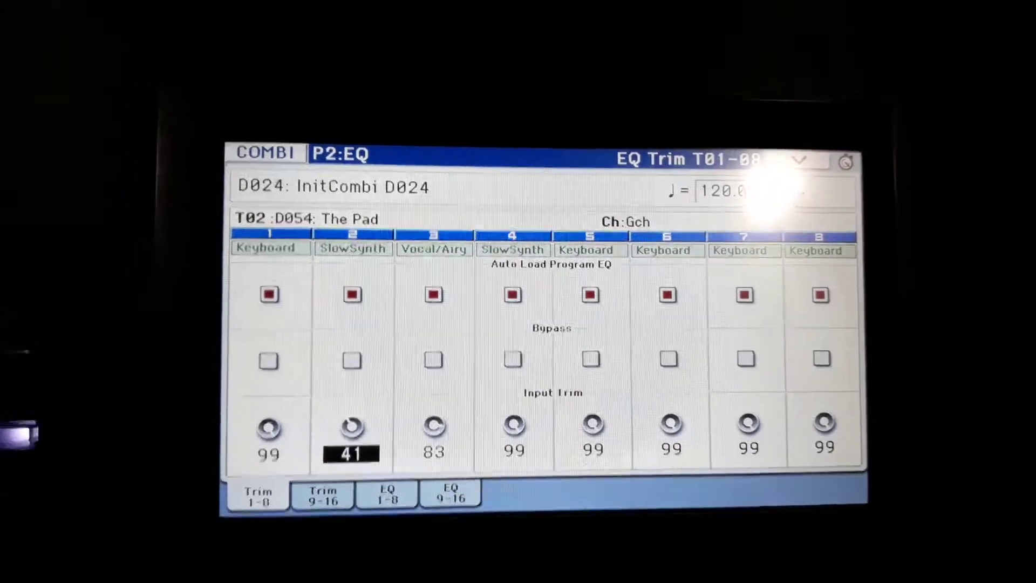
pyautogui.click(434, 427)
pyautogui.scroll(-10, 435, 451)
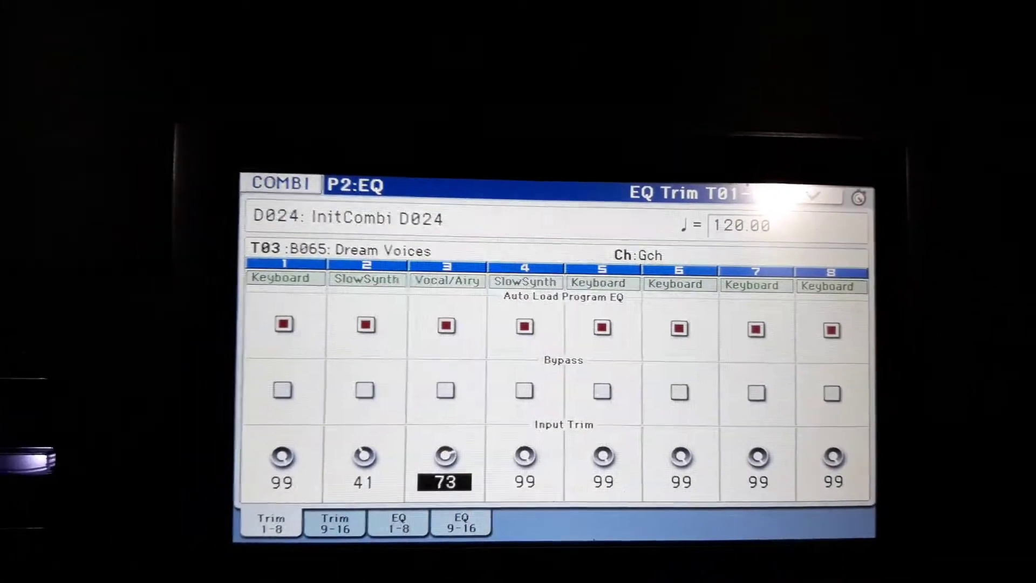
pyautogui.scroll(-1, 444, 470)
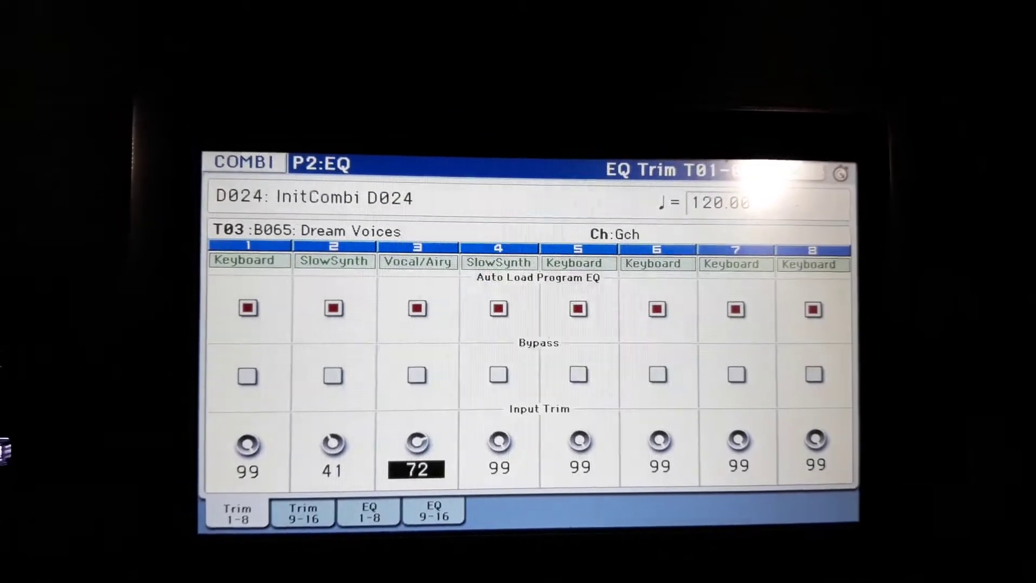
pyautogui.press('Escape')
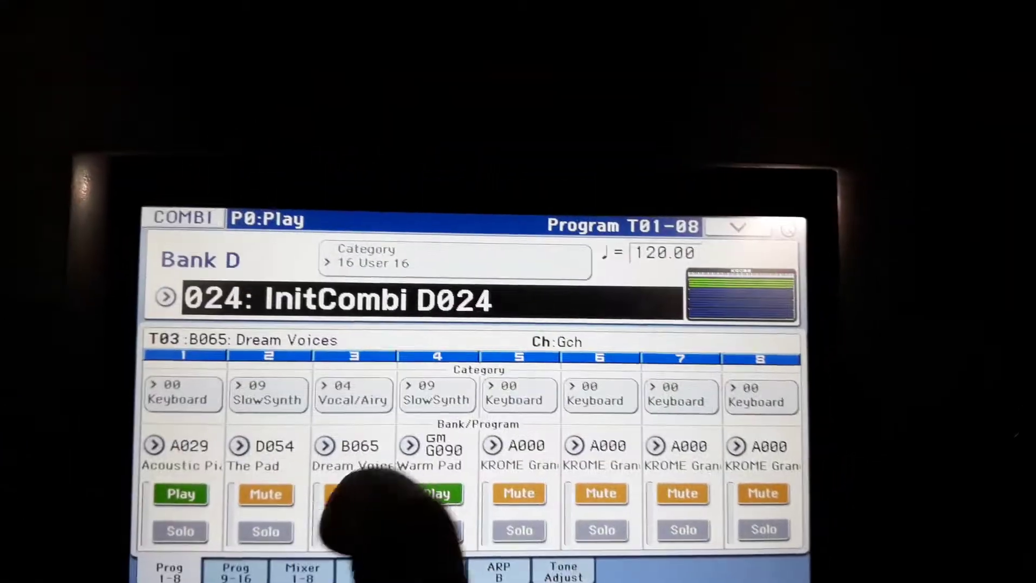
# - Unmute timbre 3 (Dream Voices) and bring up the Write Combination name entry
pyautogui.click(353, 493)
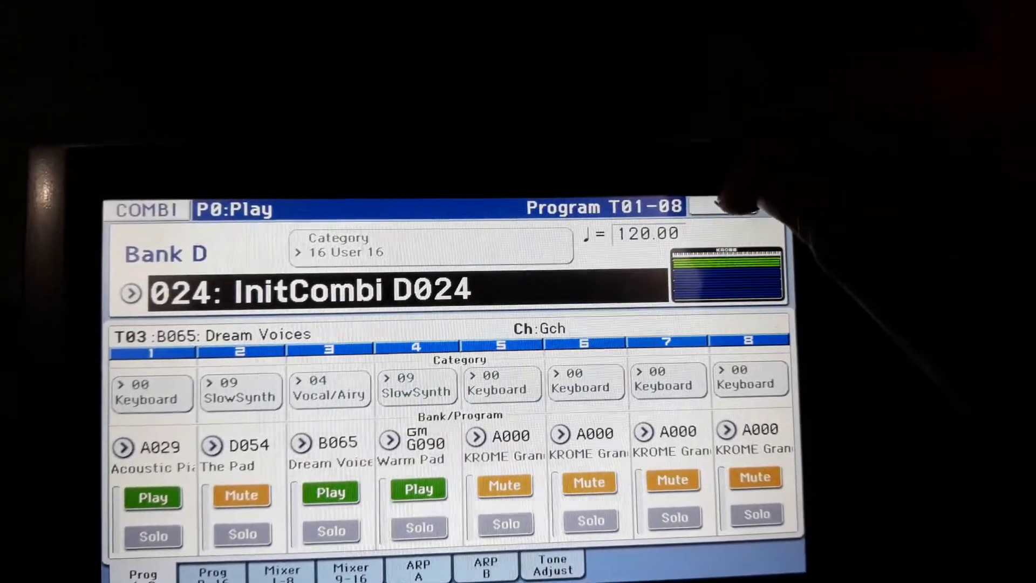
pyautogui.click(725, 203)
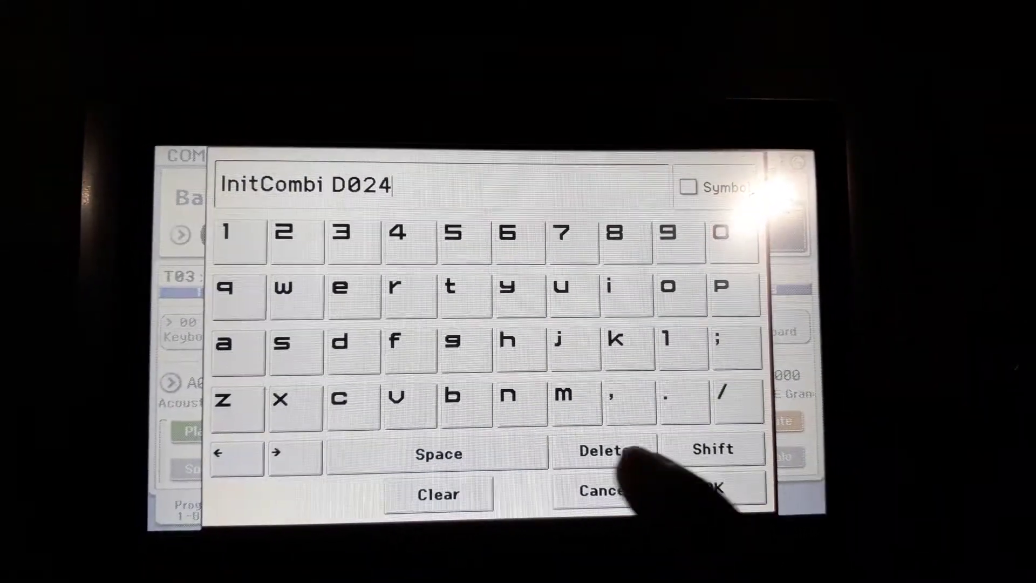
# - Clear the old name and type 'O Praise', fixing a mistyped letter
pyautogui.click(603, 461)
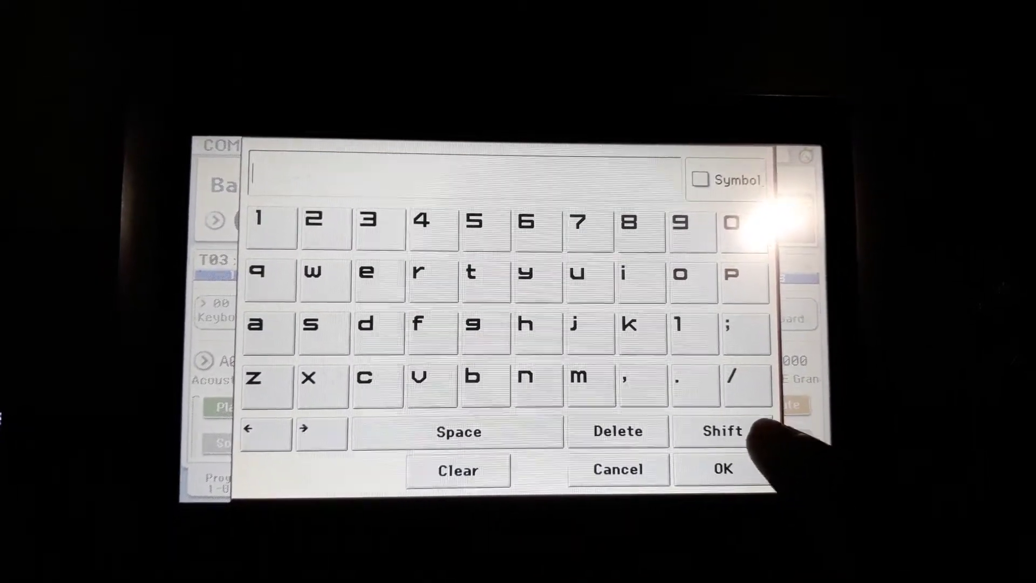
pyautogui.click(721, 431)
pyautogui.click(680, 275)
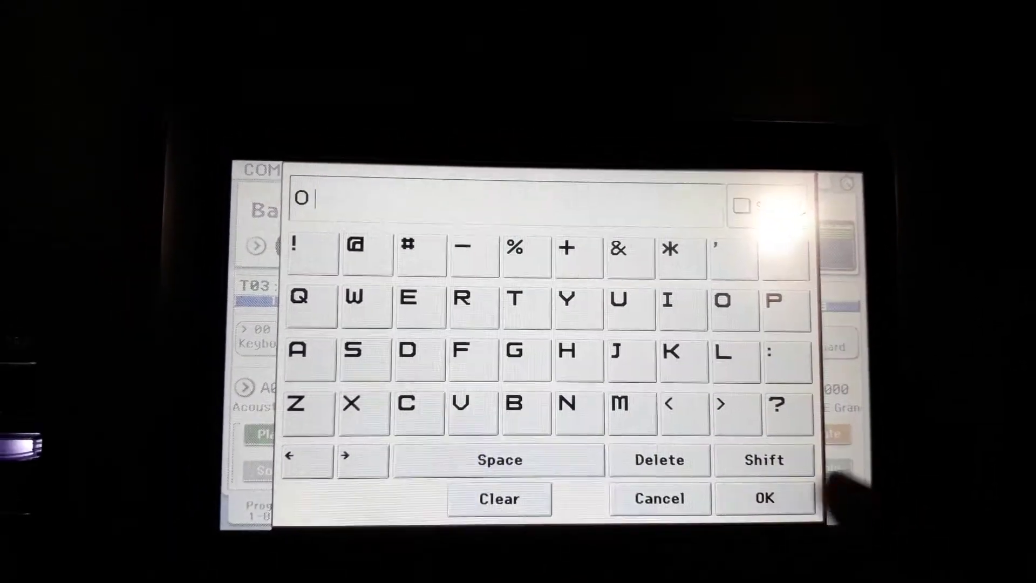
pyautogui.click(774, 302)
pyautogui.write('P')
pyautogui.click(764, 459)
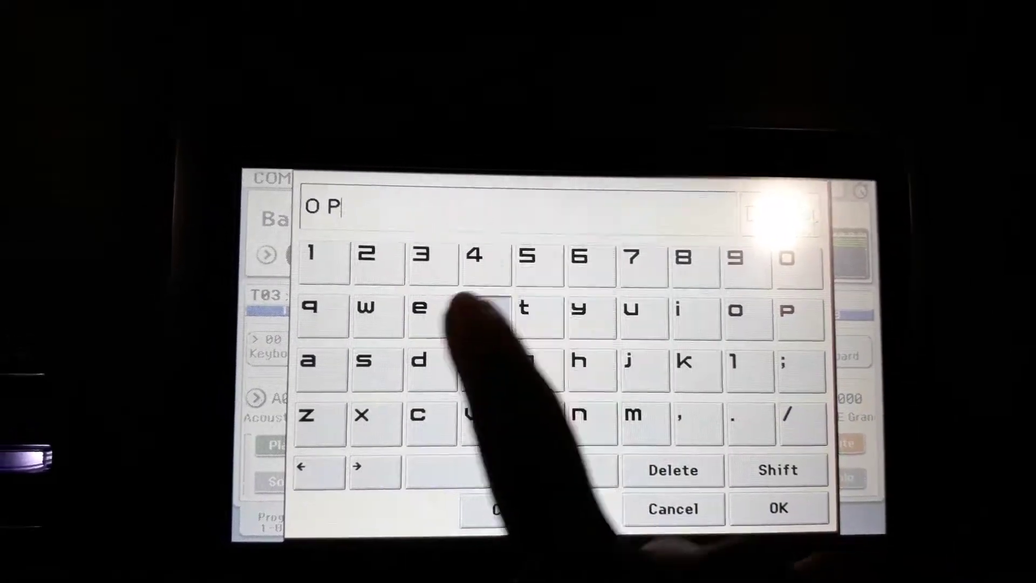
pyautogui.click(486, 308)
pyautogui.click(312, 360)
pyautogui.click(678, 310)
pyautogui.click(420, 308)
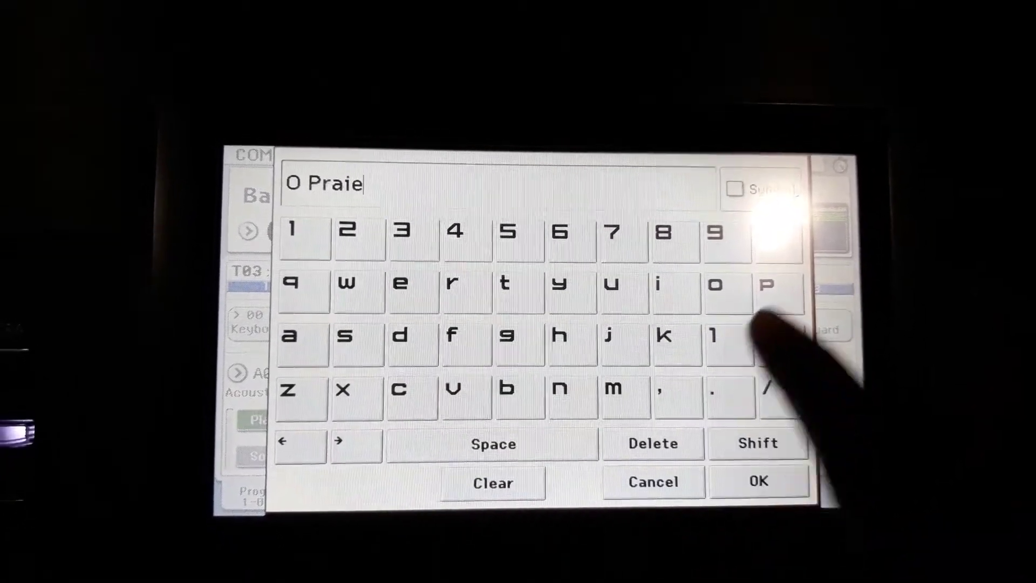
pyautogui.click(653, 443)
pyautogui.write('se th')
pyautogui.click(344, 341)
pyautogui.click(399, 288)
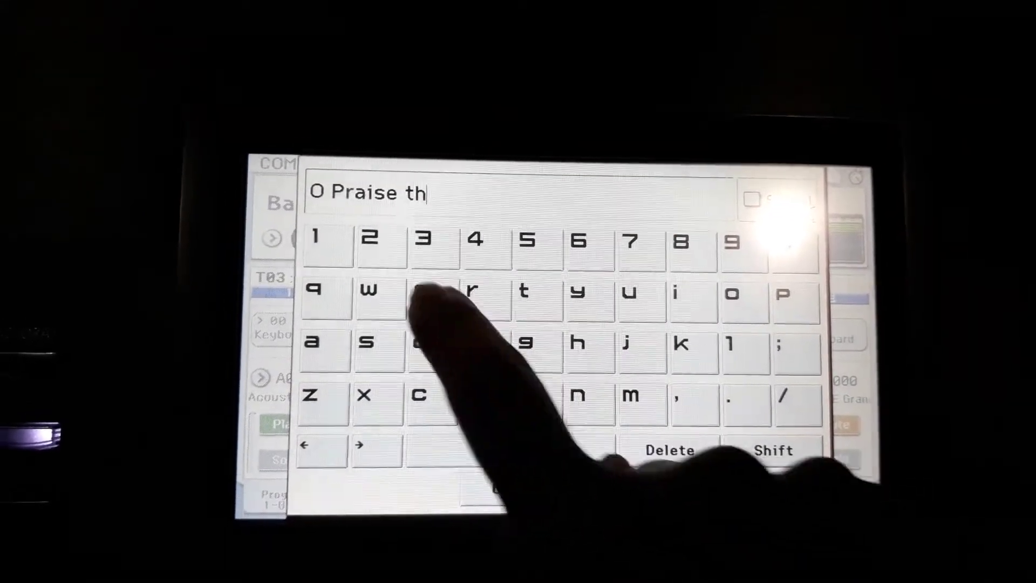
# - Finish the name 'O Praise the name' and write D024 to User 16
pyautogui.click(420, 293)
pyautogui.click(595, 387)
pyautogui.click(317, 338)
pyautogui.write('e nam')
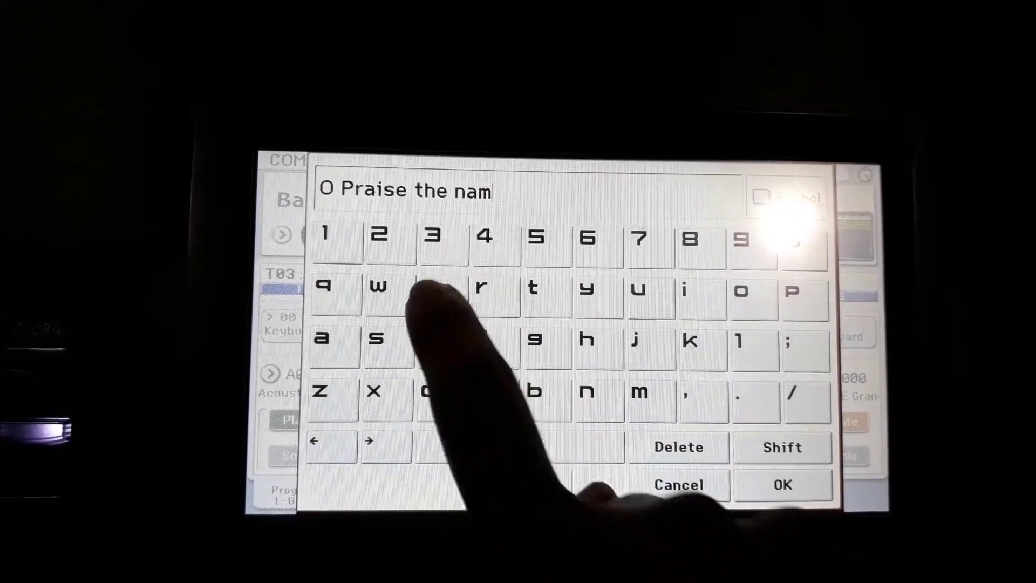
pyautogui.click(429, 289)
pyautogui.click(783, 484)
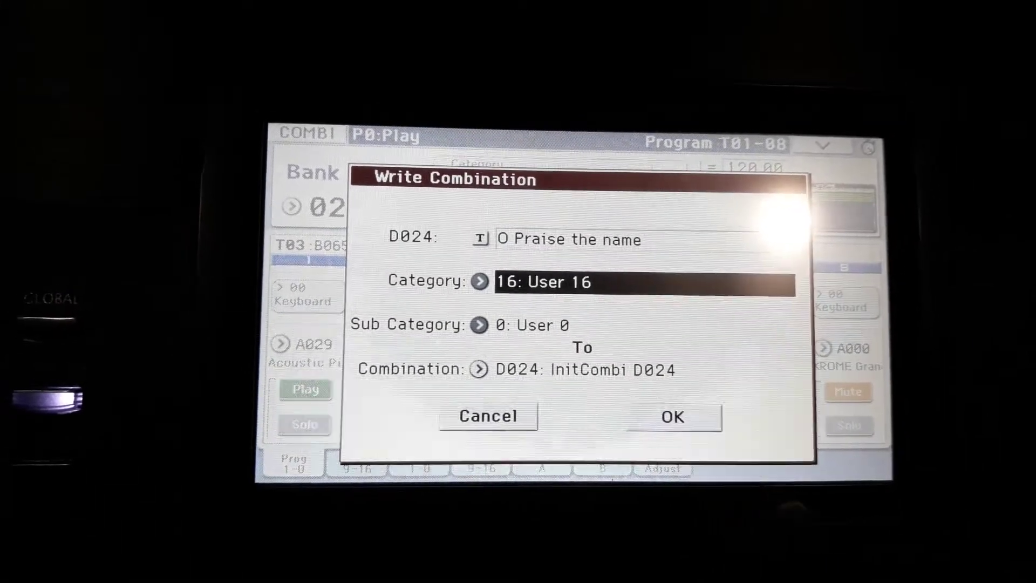
pyautogui.click(672, 416)
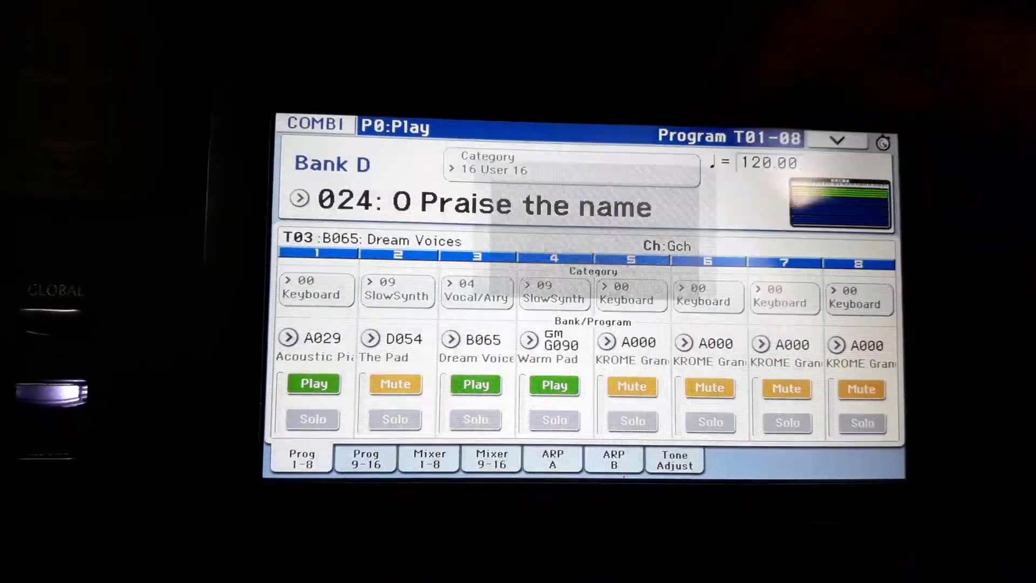
# - Pick D024 'O Praise the name' from the User 16 combination list and load it
pyautogui.click(310, 209)
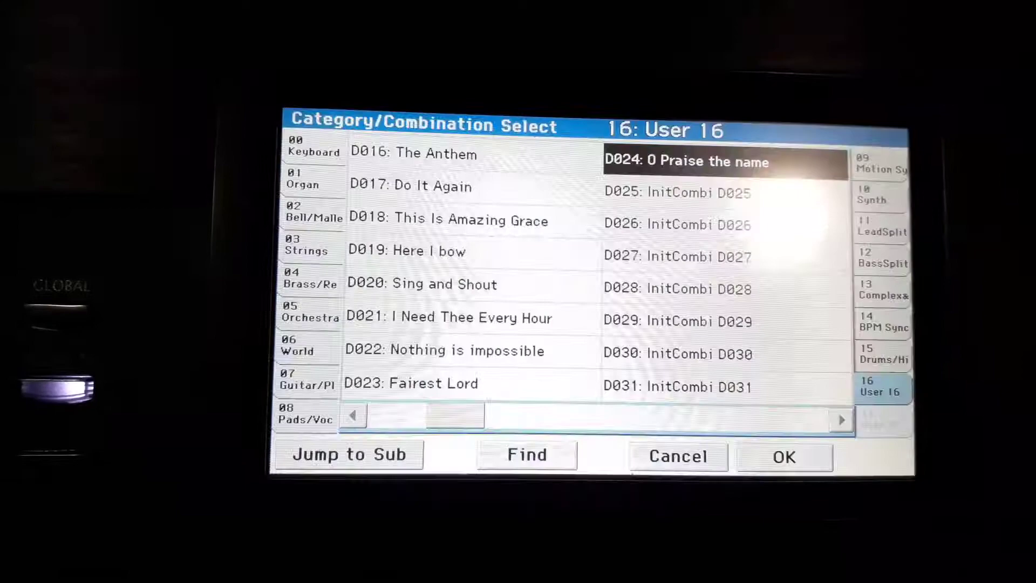
pyautogui.click(438, 316)
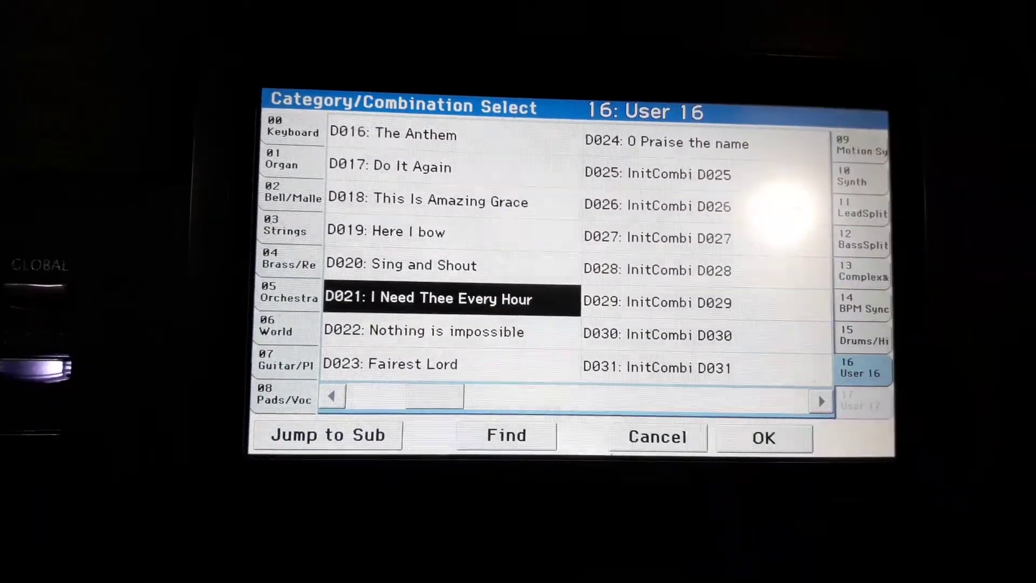
pyautogui.click(704, 176)
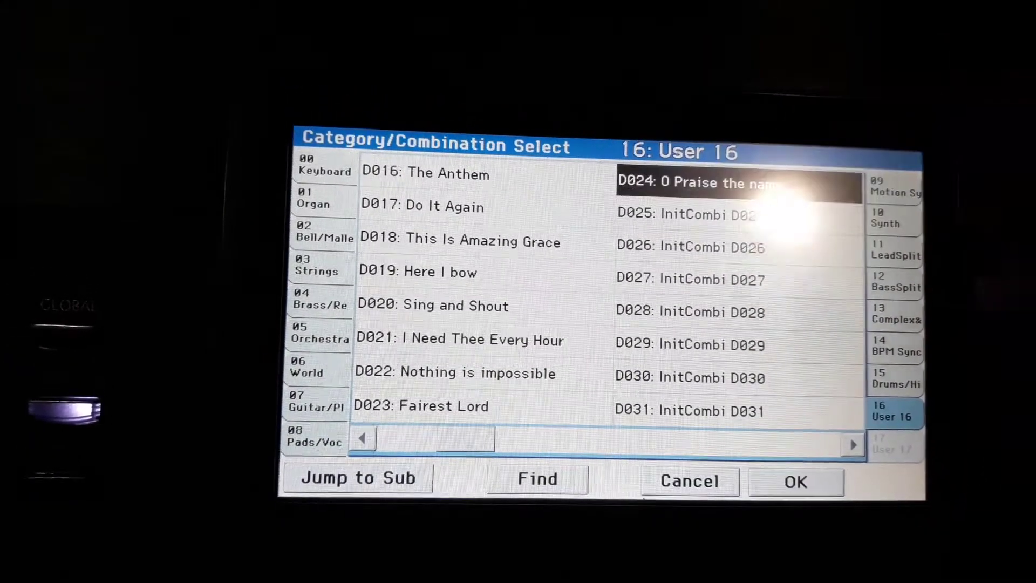
pyautogui.click(810, 485)
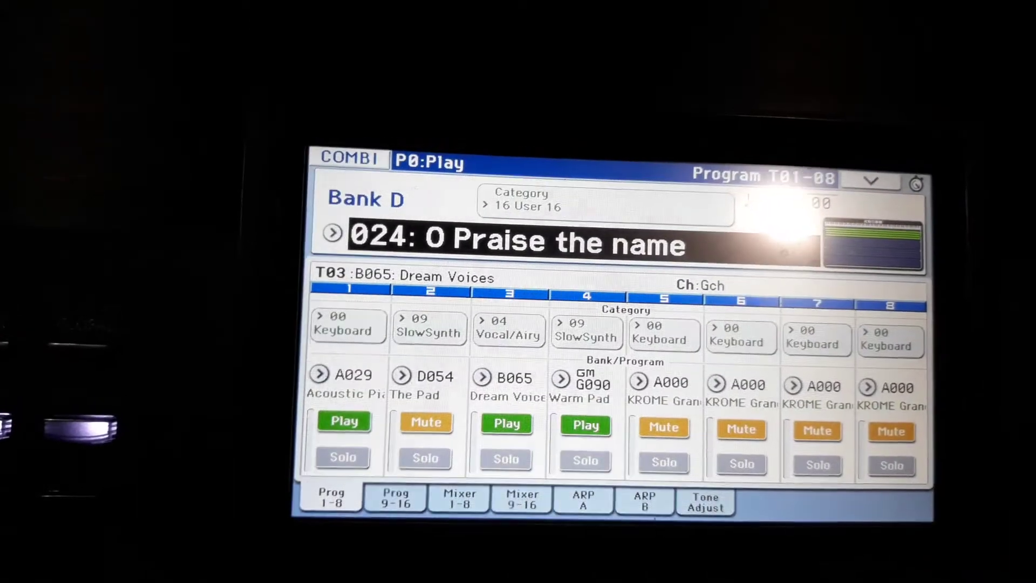